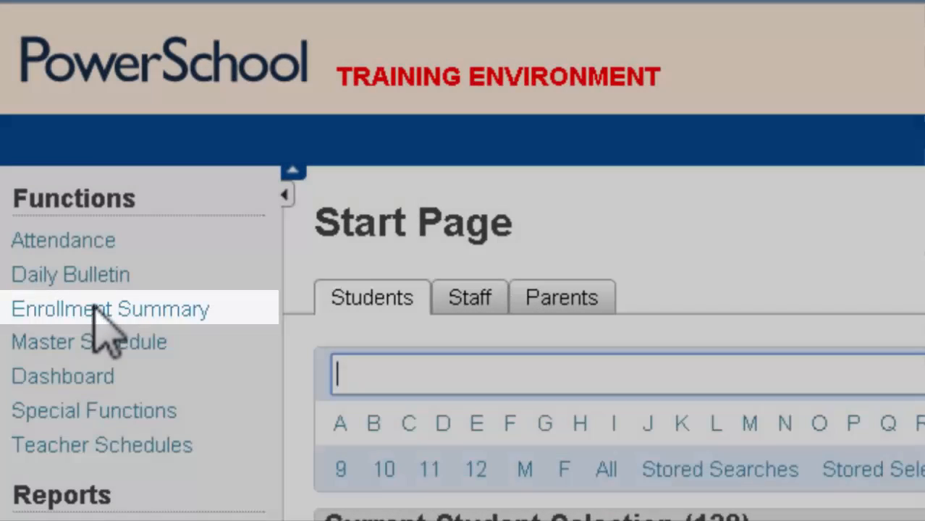
Step: Open the Enrollment Summary and switch its view to Enrollment
{"action": "left_click", "coordinate": [92, 308]}
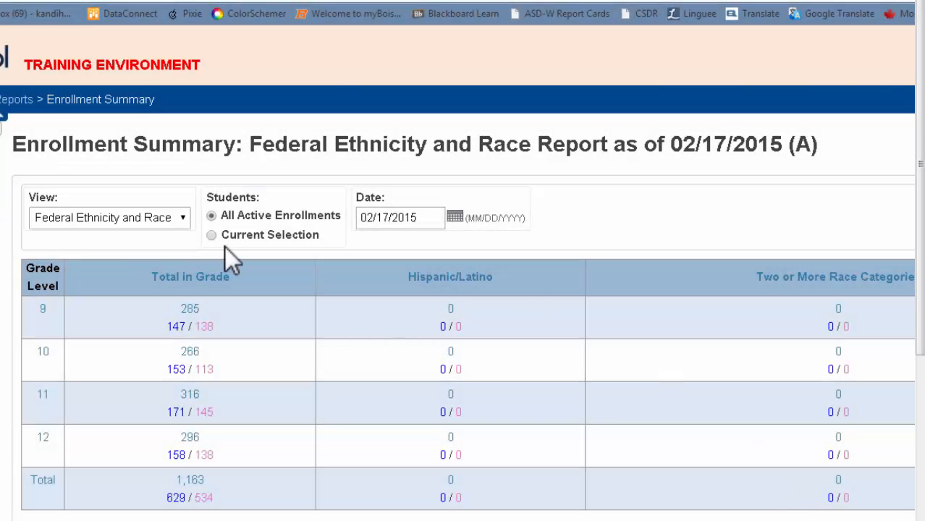
{"action": "left_click", "coordinate": [185, 217]}
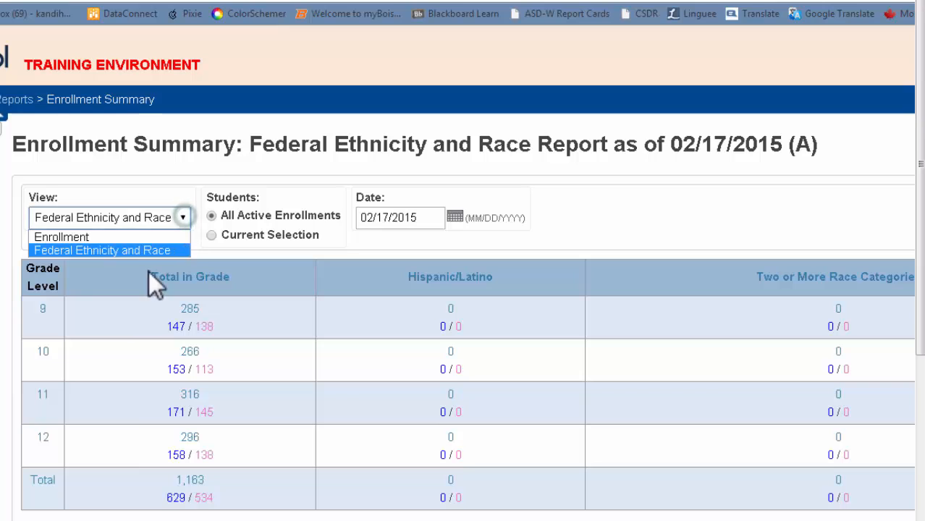
{"action": "left_click", "coordinate": [99, 237]}
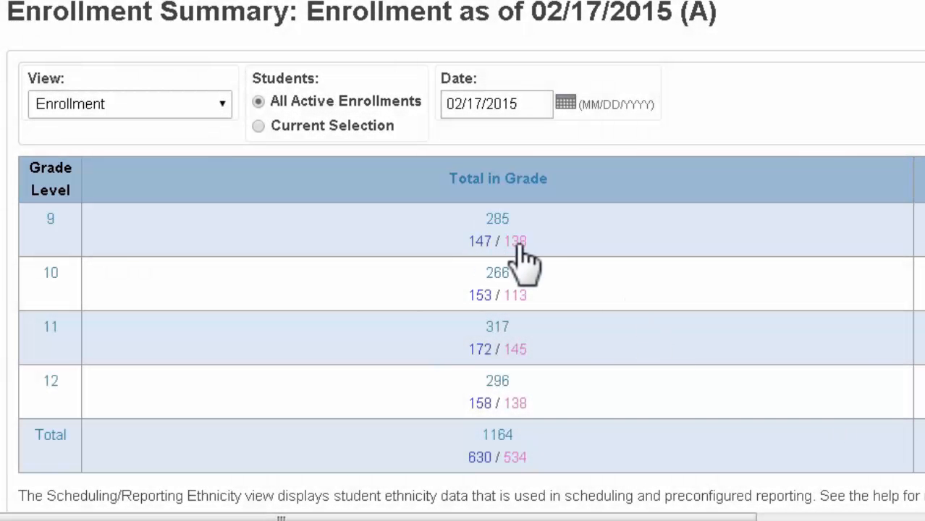
Step: List the female students in grade 9 and make them the current student selection
{"action": "left_click", "coordinate": [516, 244]}
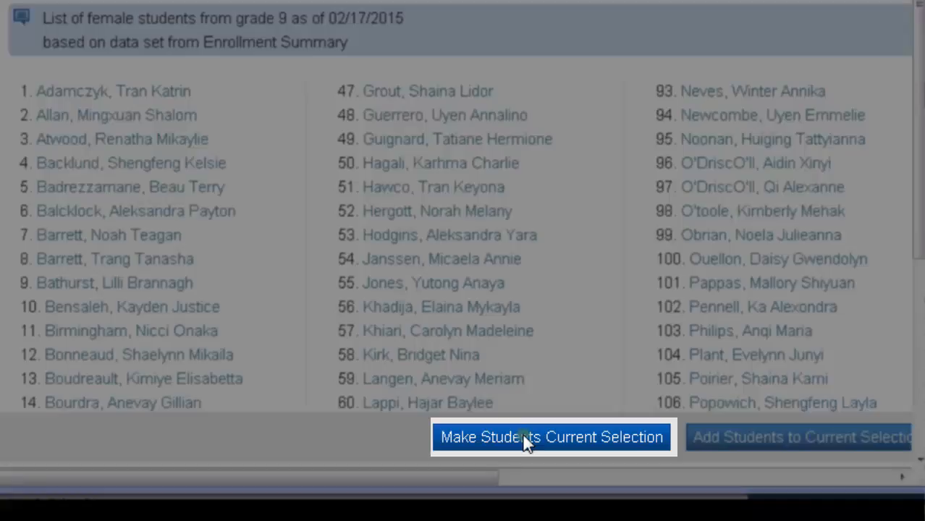
{"action": "left_click", "coordinate": [524, 437]}
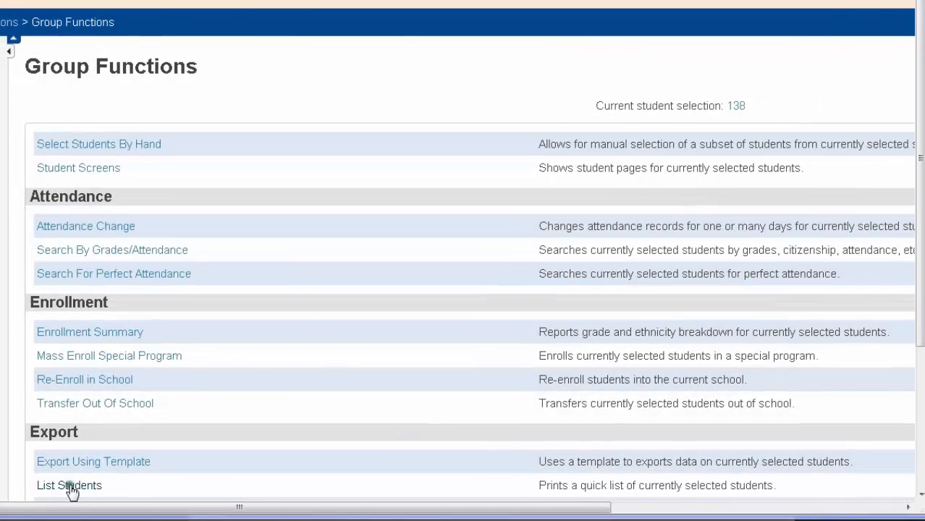
Step: Start a student list for the current selection and set its report title to "Grade 9 Girls' Yoga Group"
{"action": "left_click", "coordinate": [64, 486]}
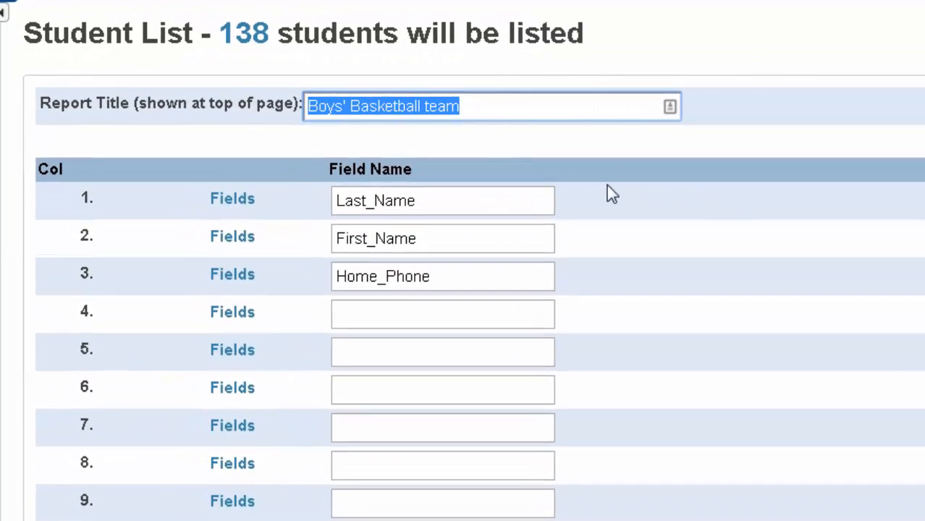
{"action": "type", "text": "Grade 9 "}
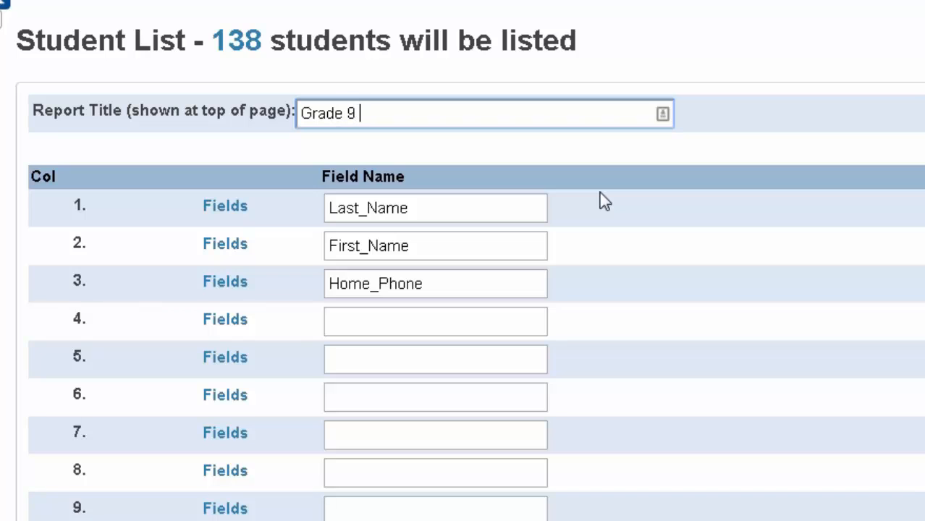
{"action": "type", "text": "Girls' Yoga Group"}
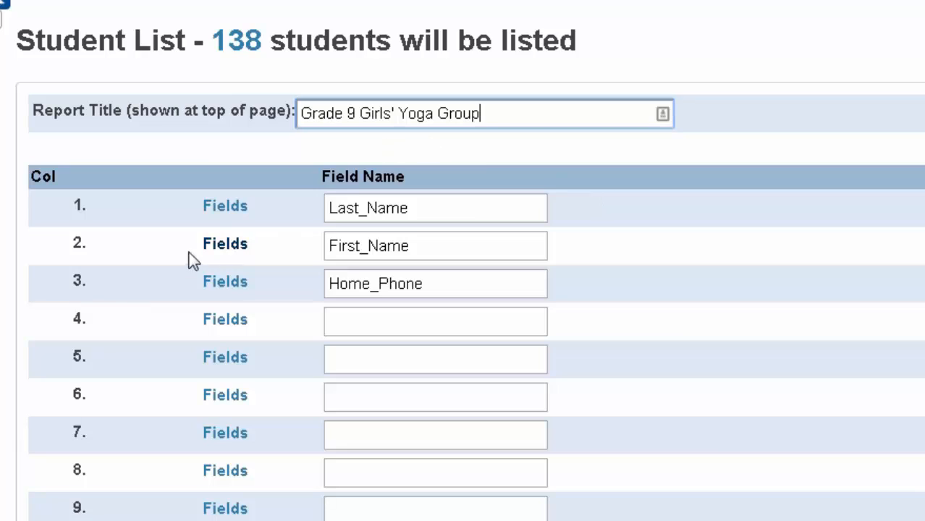
Step: Filter the available fields by "home" and set the first column's field to Home_Room
{"action": "left_click", "coordinate": [225, 208]}
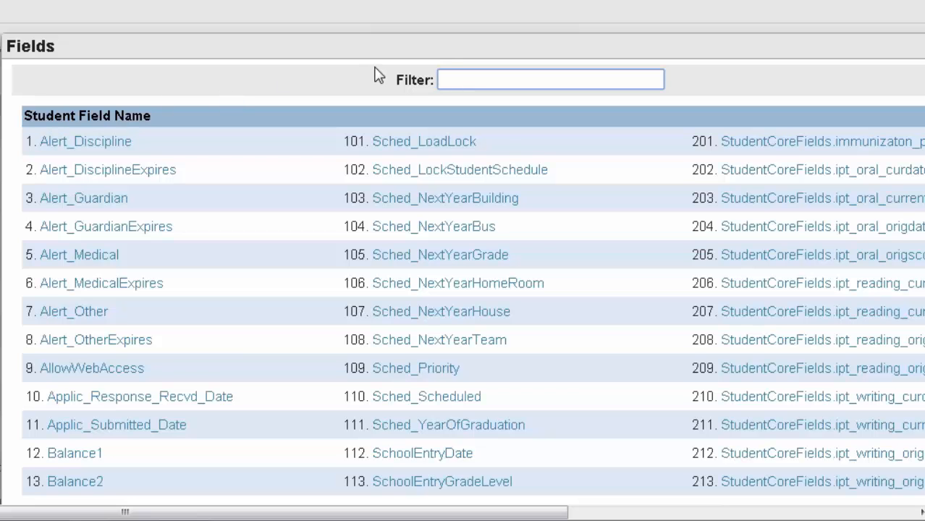
{"action": "left_click", "coordinate": [447, 75]}
{"action": "type", "text": "home"}
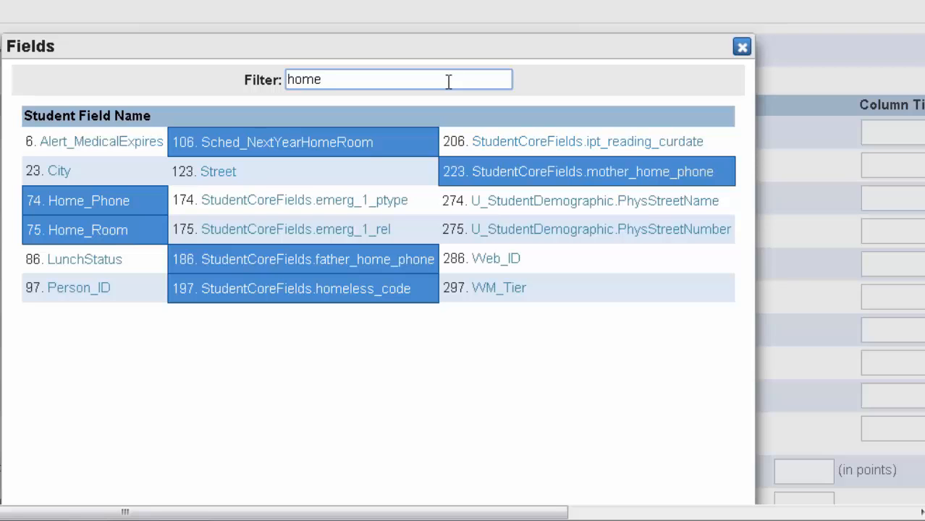
{"action": "left_click", "coordinate": [87, 239]}
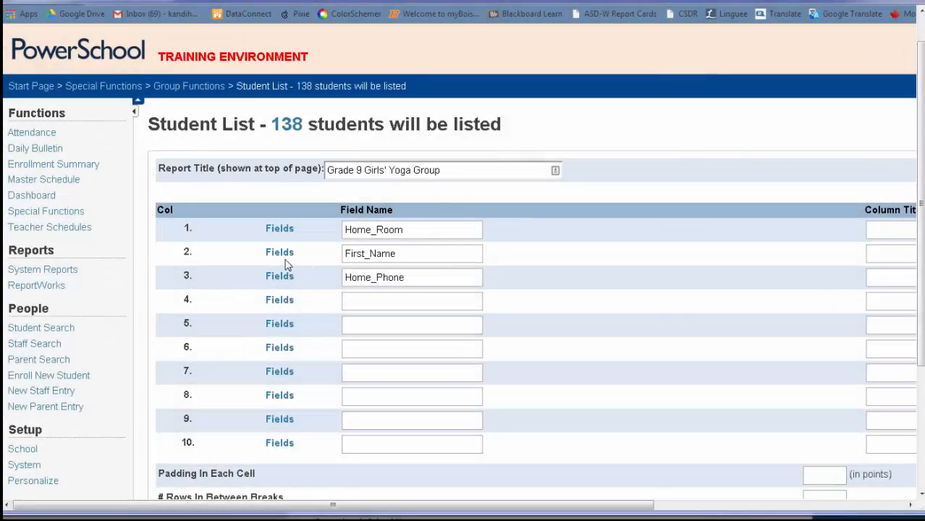
Step: Filter the available fields by "last" and set the second column's field to LastFirst
{"action": "left_click", "coordinate": [281, 252]}
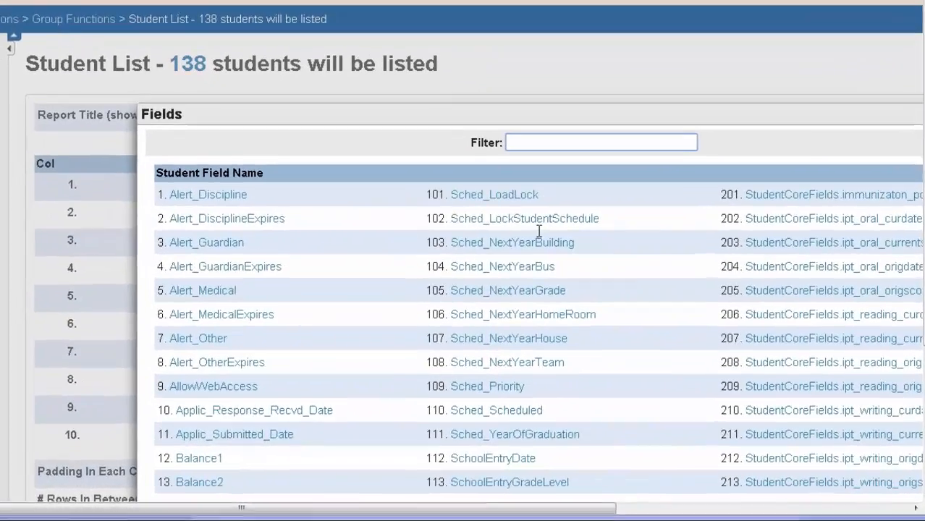
{"action": "type", "text": "last"}
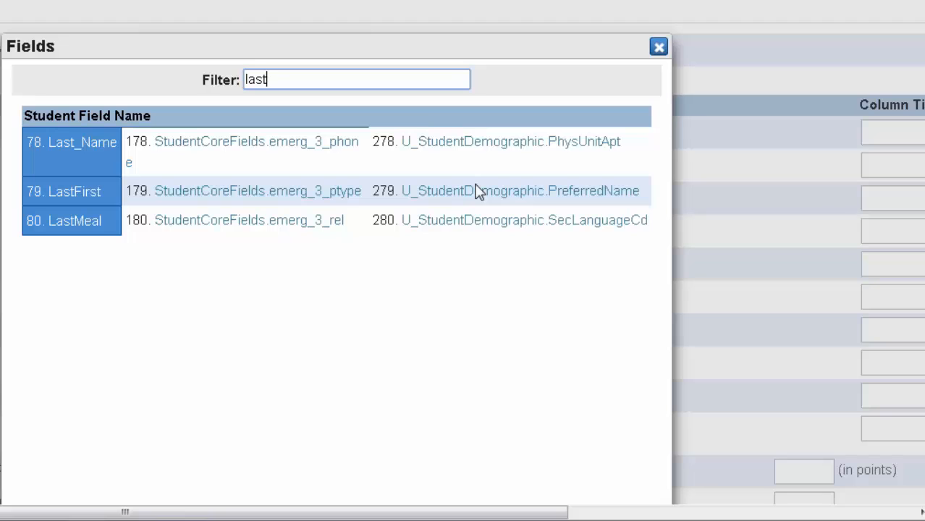
{"action": "left_click", "coordinate": [75, 194]}
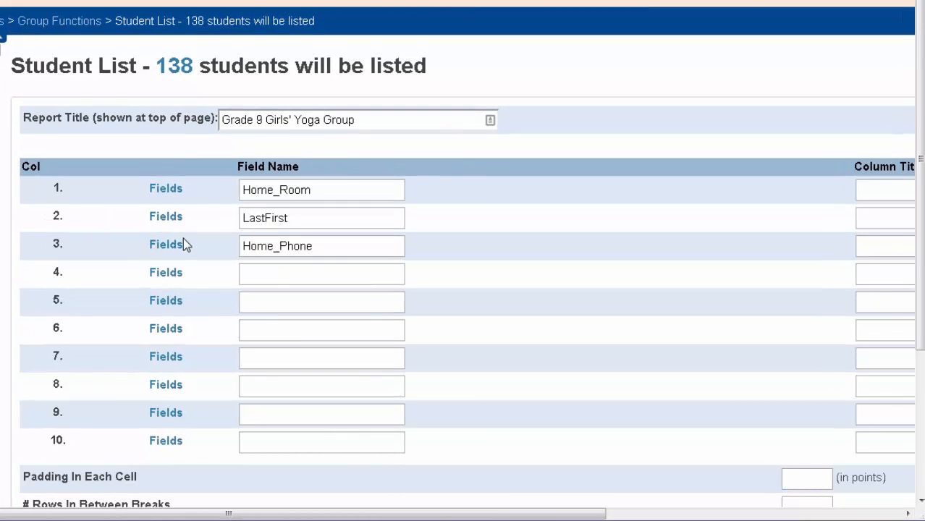
Step: Title the Home_Room column "Homeroom" and the LastFirst column "Last First"
{"action": "scroll", "coordinate": [435, 514], "scroll_direction": "right", "scroll_amount": 3}
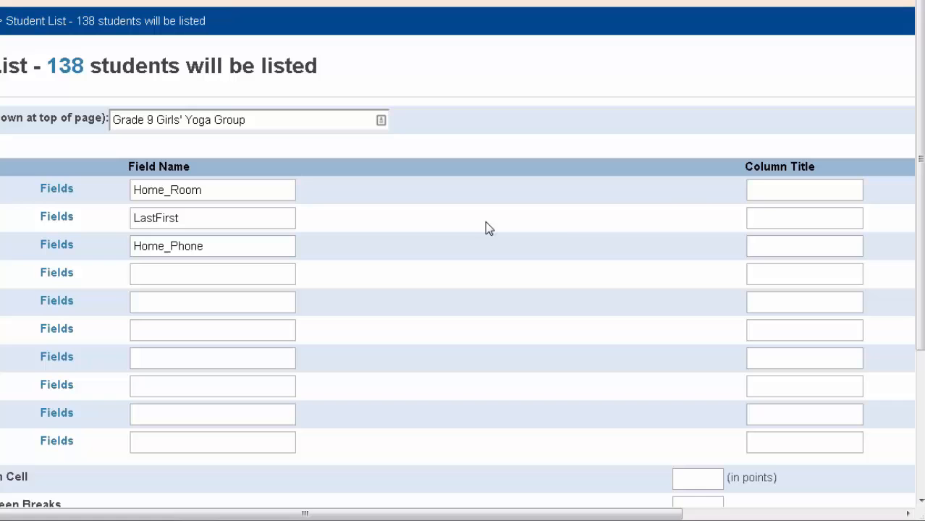
{"action": "left_click", "coordinate": [754, 190]}
{"action": "type", "text": "Homeroom"}
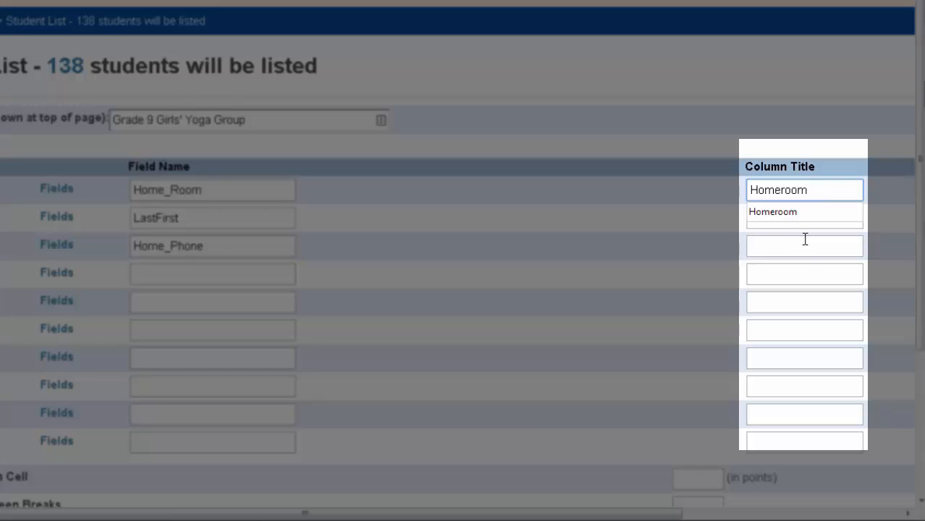
{"action": "left_click", "coordinate": [804, 239]}
{"action": "left_click", "coordinate": [786, 217]}
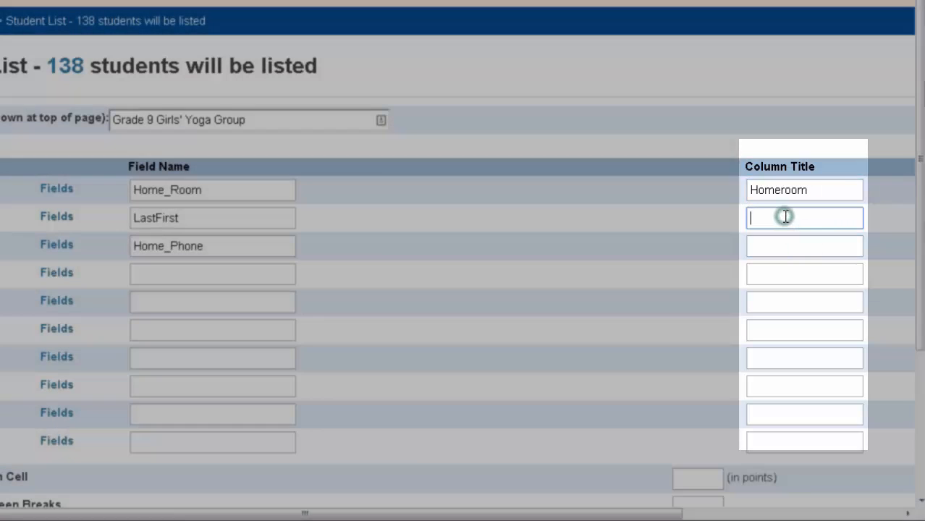
{"action": "type", "text": "Las"}
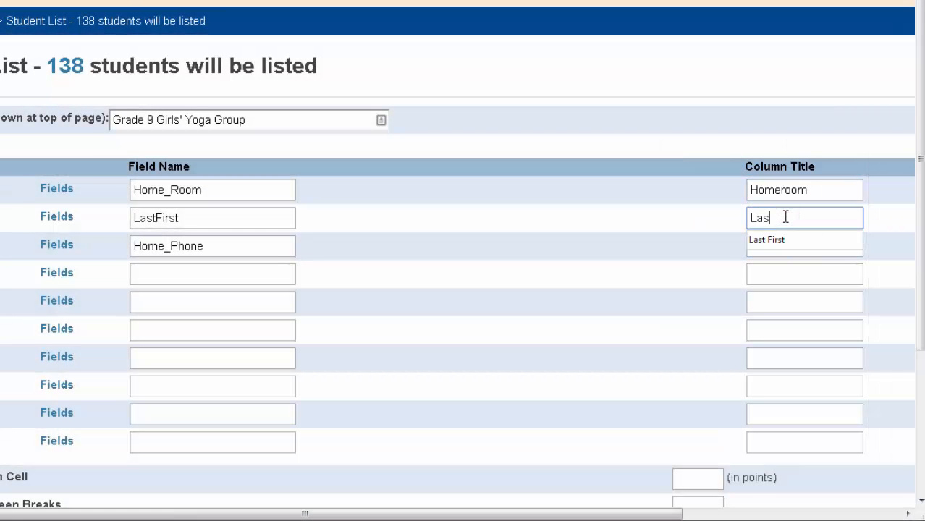
{"action": "type", "text": "t First"}
{"action": "left_click", "coordinate": [433, 307]}
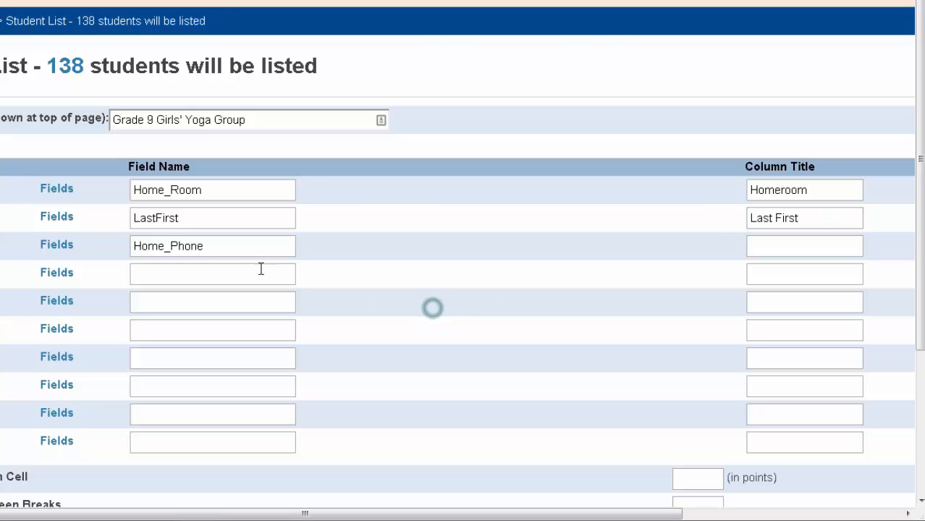
Step: Remove the Home_Phone field from the third column of the student list
{"action": "left_click", "coordinate": [218, 246]}
{"action": "left_click_drag", "start_coordinate": [218, 246], "coordinate": [85, 403]}
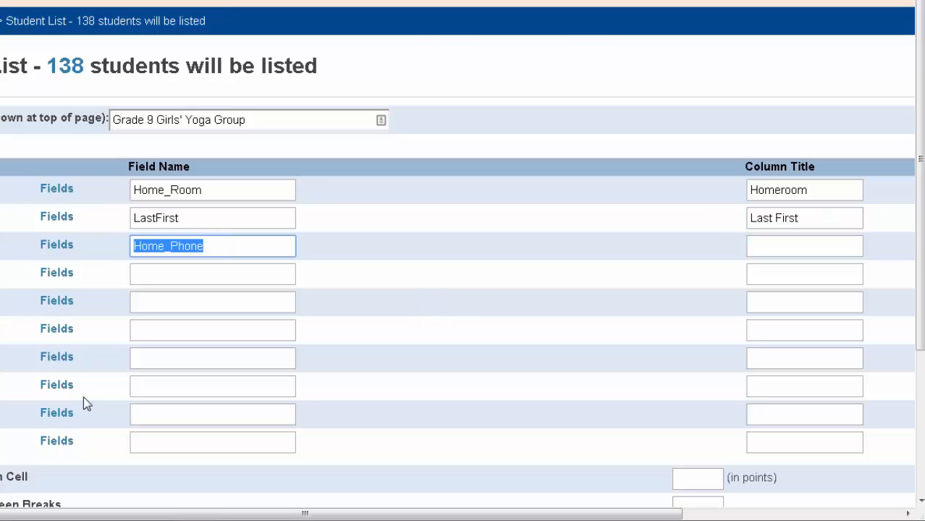
{"action": "key", "text": "BackSpace"}
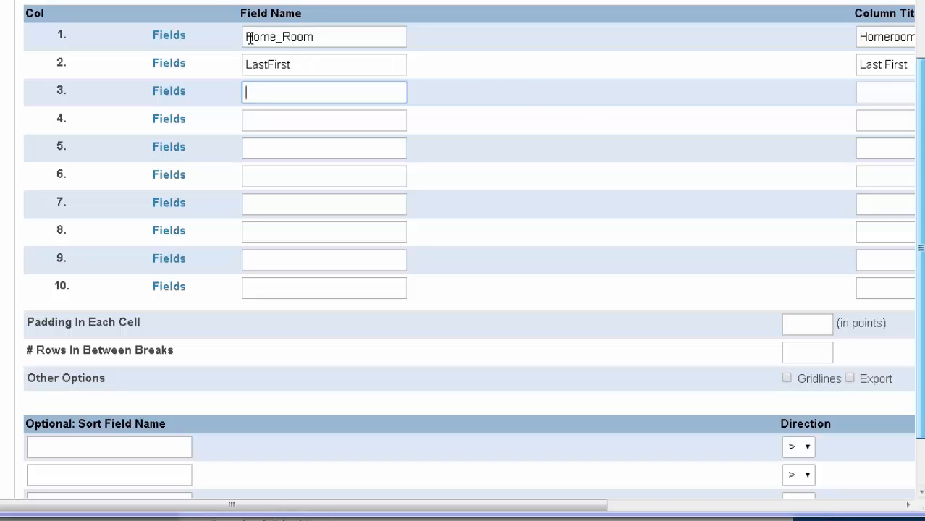
Step: Copy the Home_Room field name from the first column into the first sort field
{"action": "left_click_drag", "start_coordinate": [245, 36], "coordinate": [344, 44]}
{"action": "key", "text": "ctrl+c"}
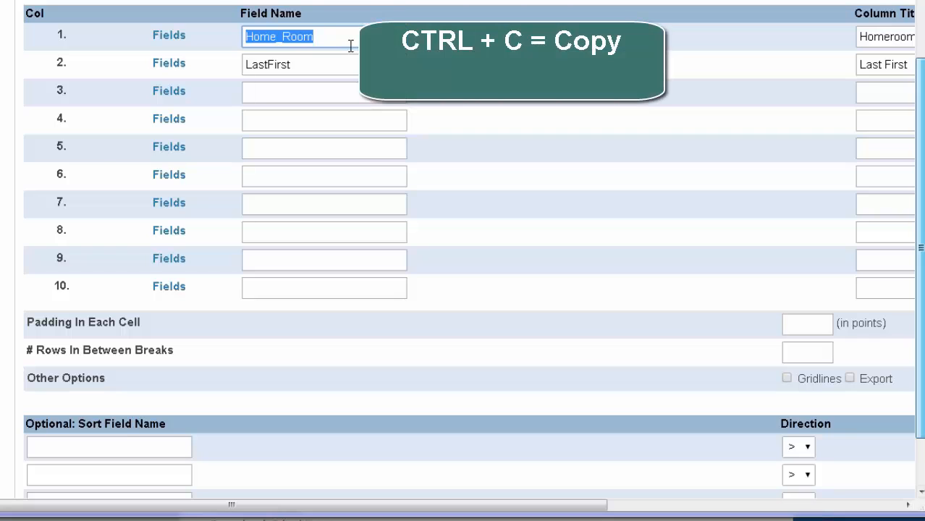
{"action": "left_click", "coordinate": [33, 447]}
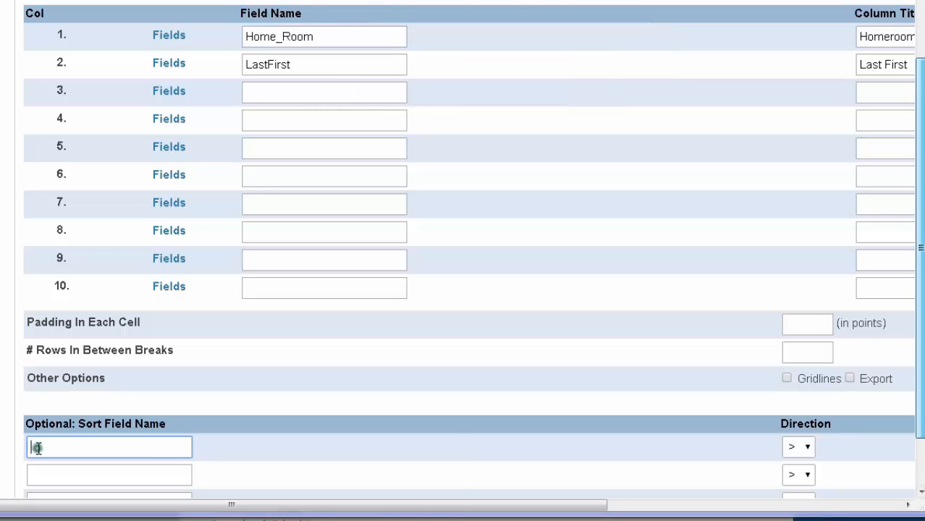
{"action": "key", "text": "ctrl+v"}
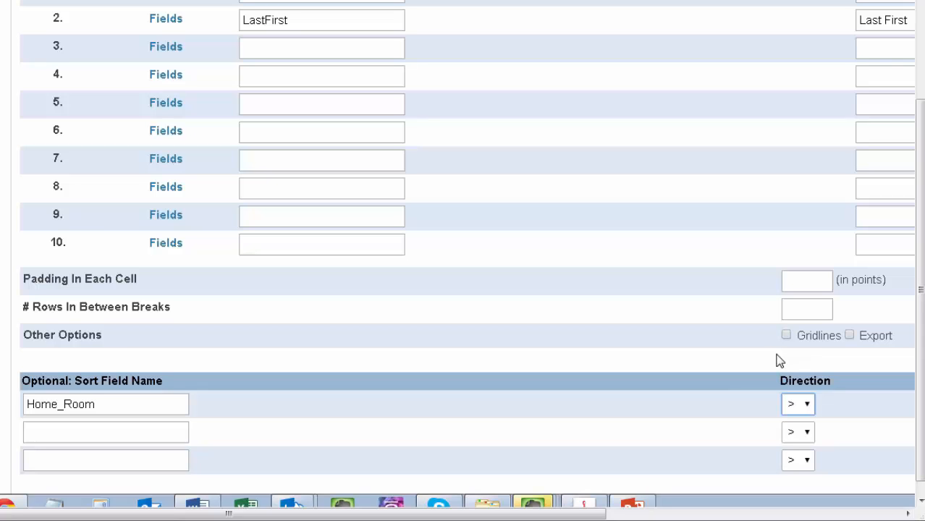
Step: Copy the LastFirst field name into the second sort field and choose > as its sort direction
{"action": "left_click", "coordinate": [258, 20]}
{"action": "double_click", "coordinate": [258, 20]}
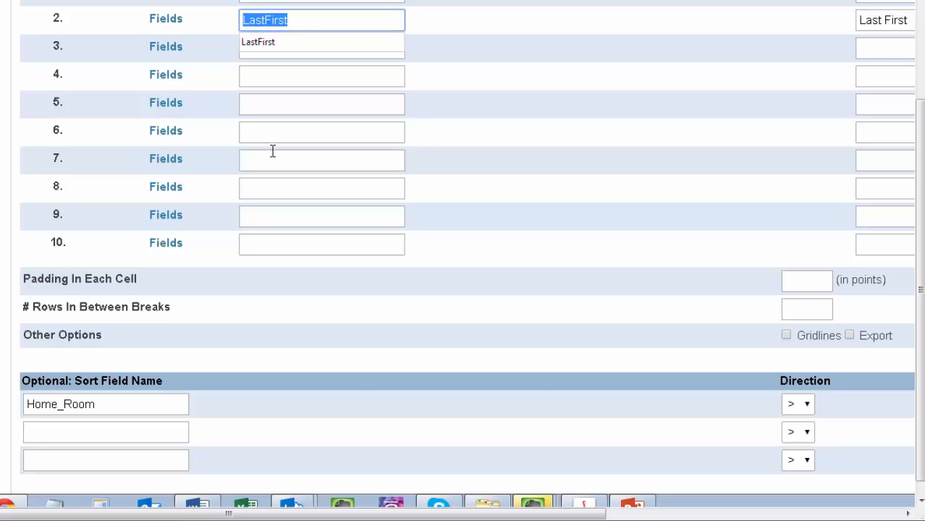
{"action": "key", "text": "ctrl+c"}
{"action": "left_click", "coordinate": [64, 432]}
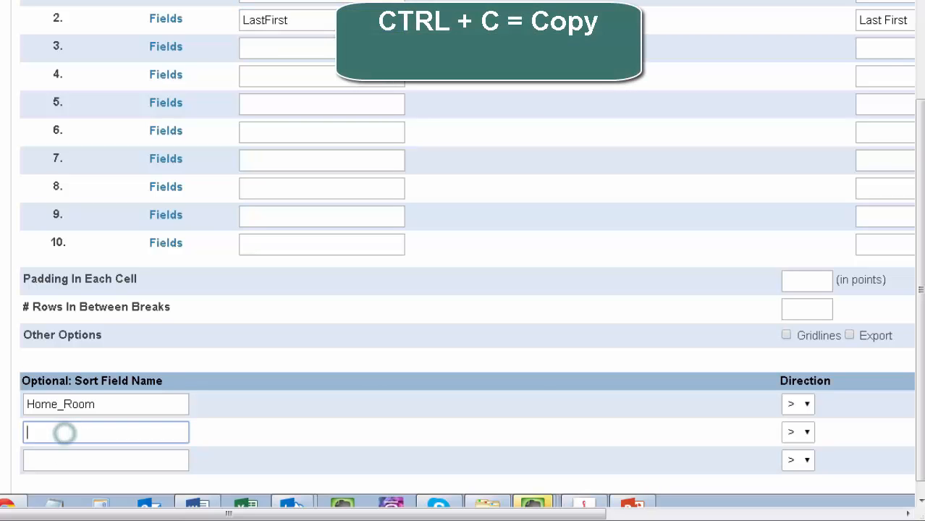
{"action": "key", "text": "ctrl+v"}
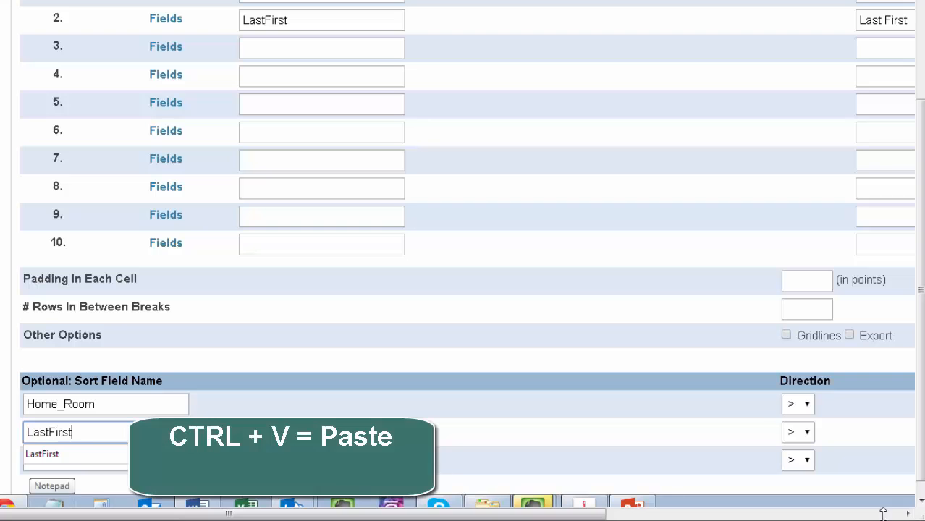
{"action": "left_click", "coordinate": [808, 432]}
{"action": "left_click", "coordinate": [796, 450]}
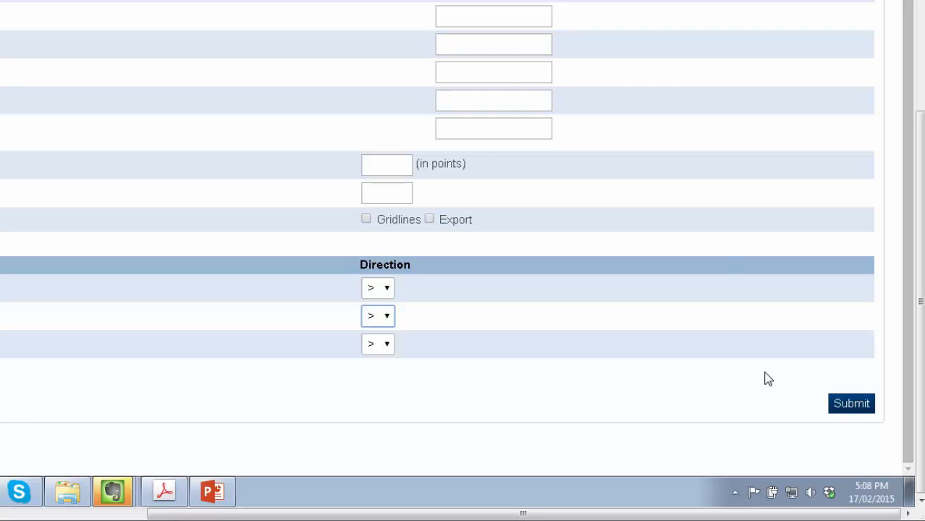
Step: Submit the student list and open the printable version of the resulting report
{"action": "left_click", "coordinate": [855, 409]}
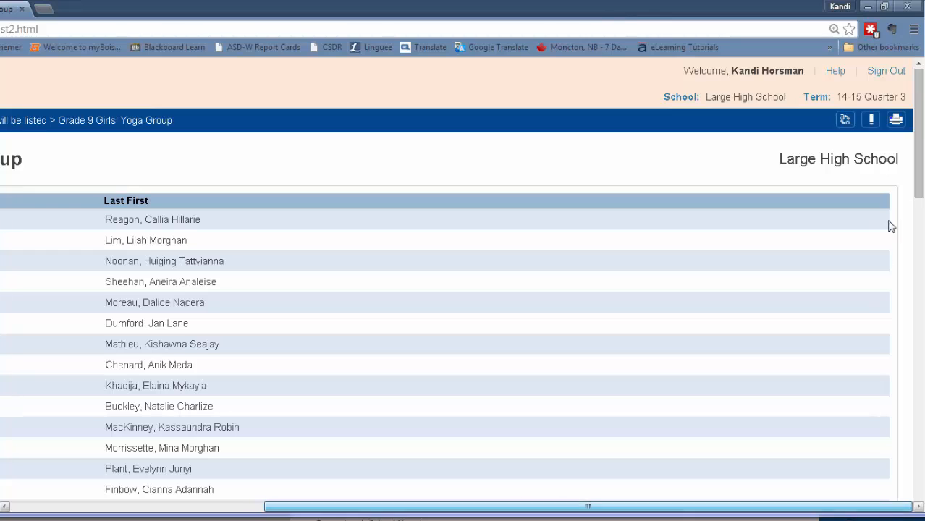
{"action": "left_click", "coordinate": [896, 120]}
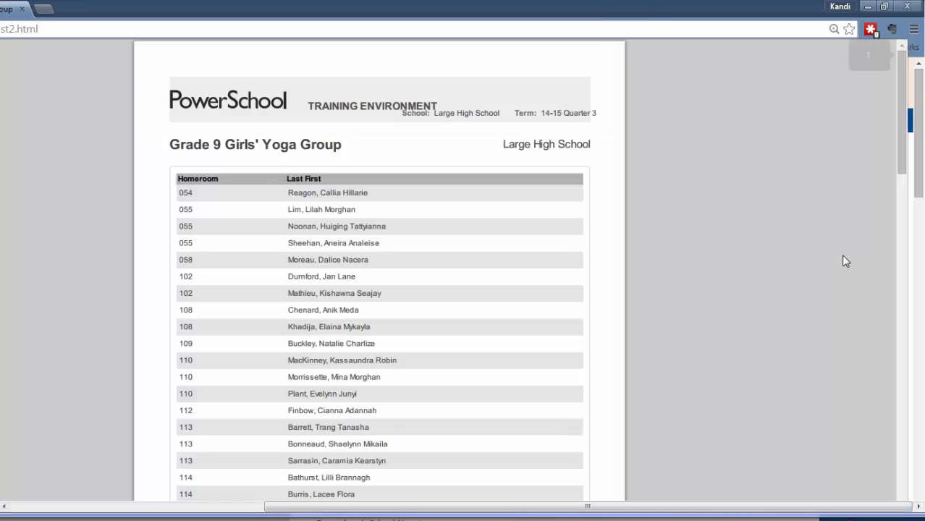